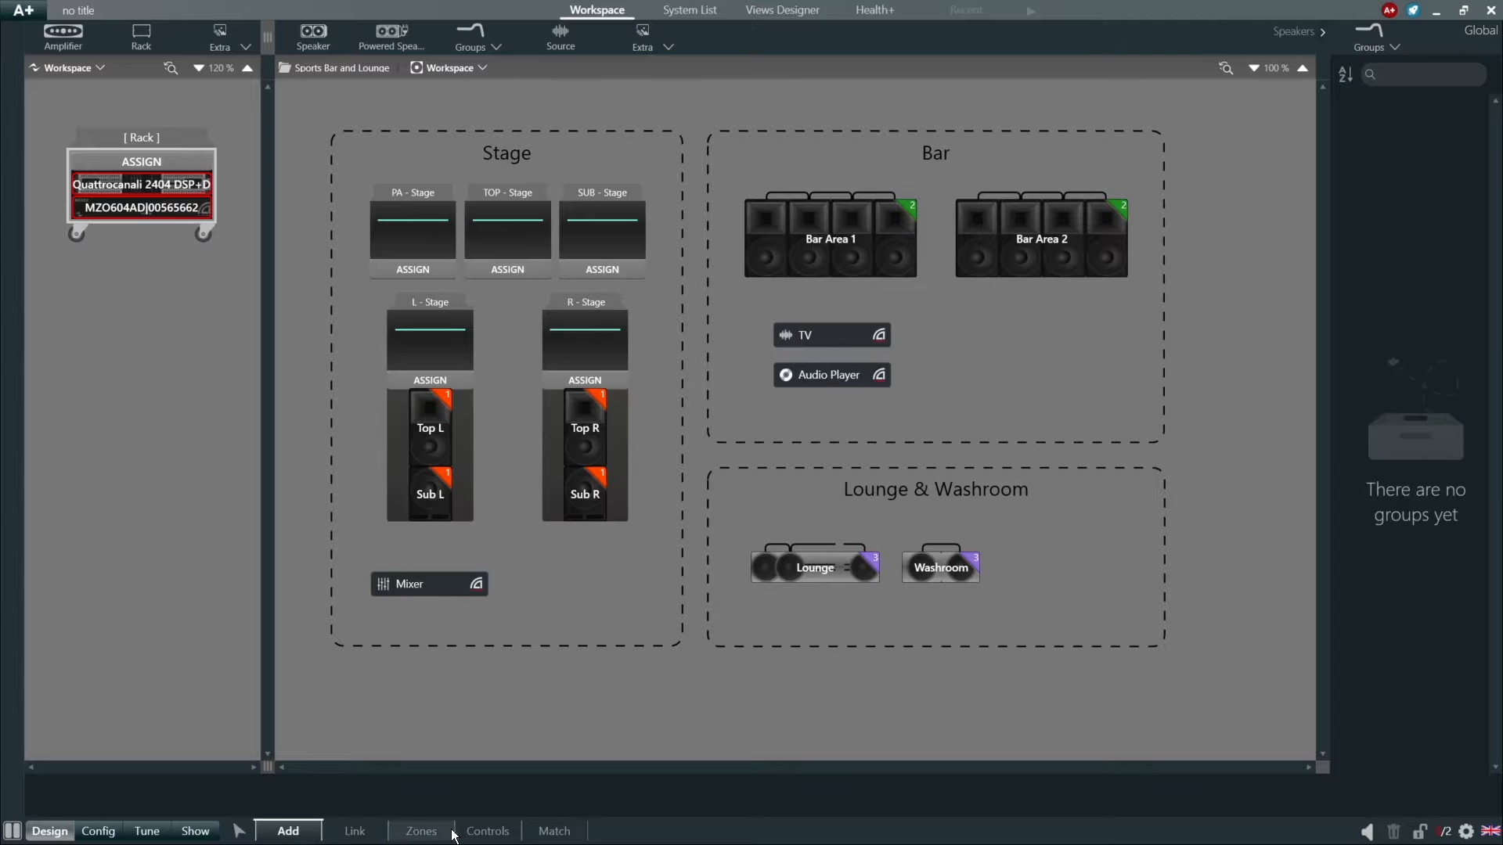
- Add a PC Views Host control below the rack in the amplifier workspace
{"action": "left_click", "coordinate": [480, 833]}
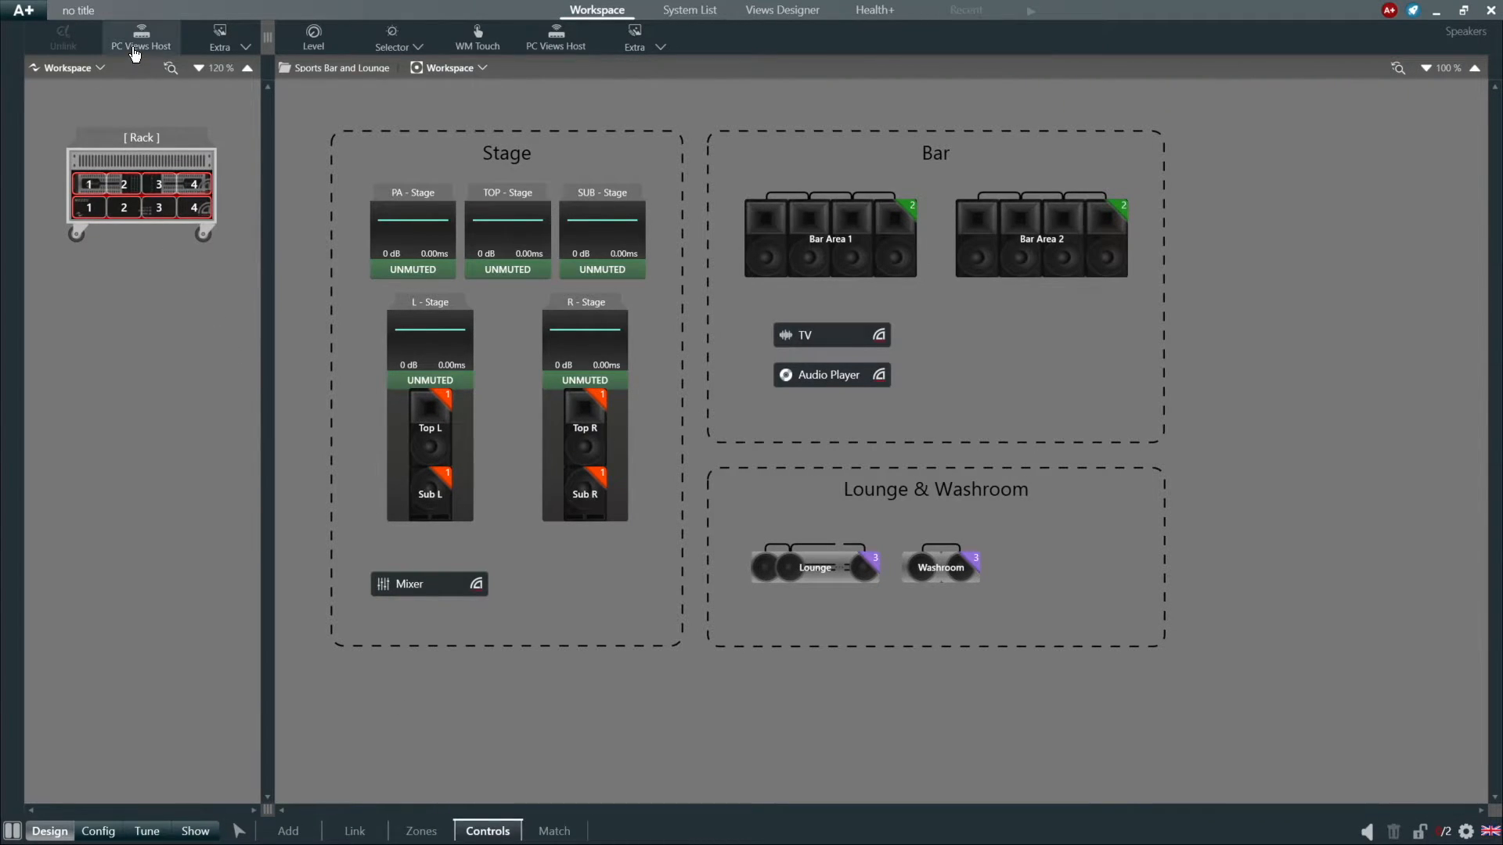
{"action": "left_click_drag", "start_coordinate": [135, 52], "coordinate": [152, 327]}
{"action": "left_click", "coordinate": [122, 321]}
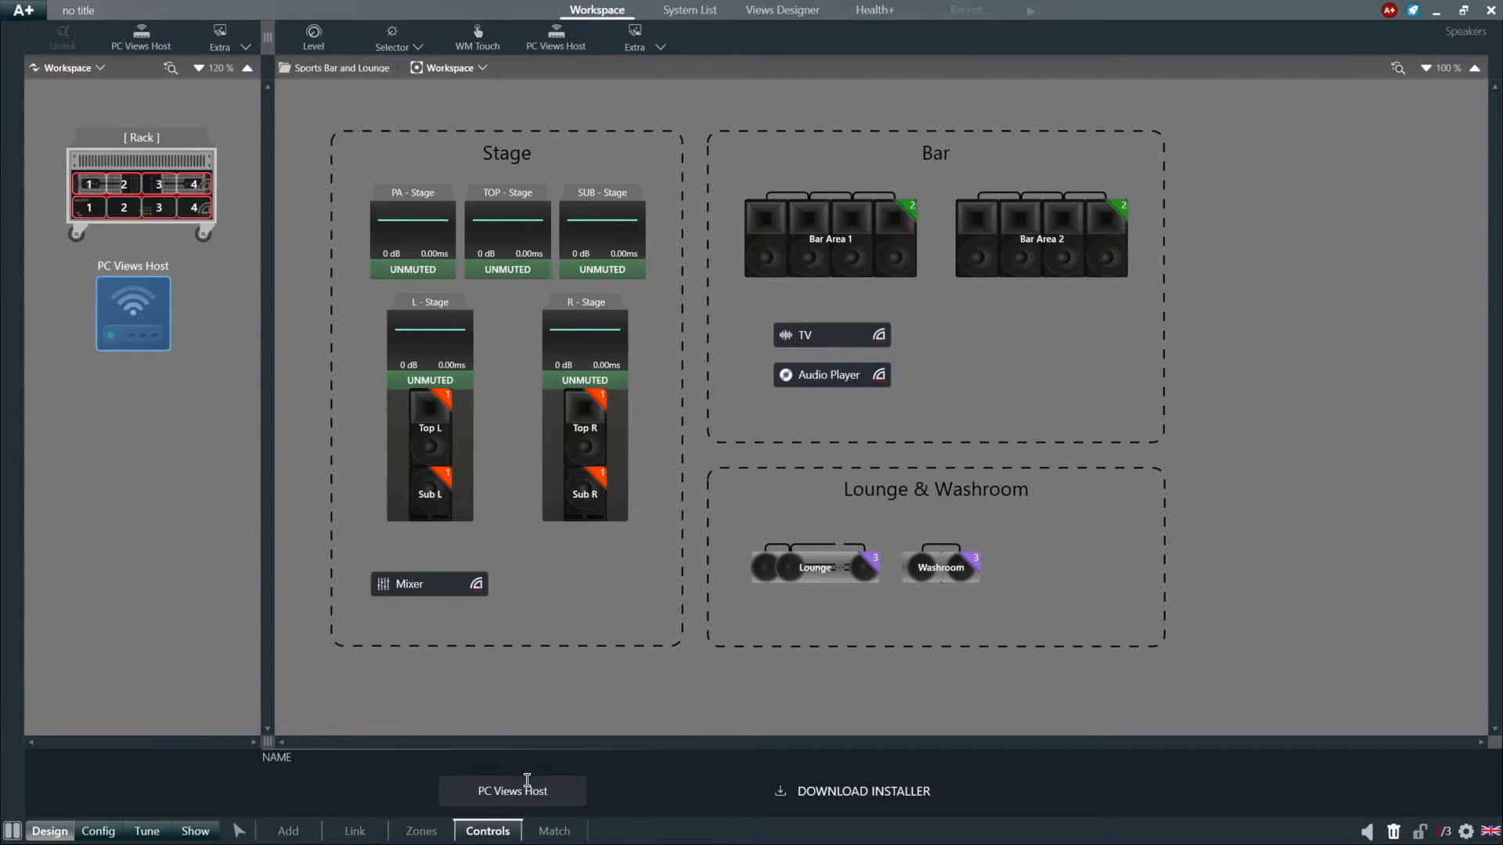
- Download the Views Host 1.4.9.2 installer from the Powersoft website and open the downloaded ViewsHost-1.4.9.2.zip
{"action": "left_click", "coordinate": [797, 792]}
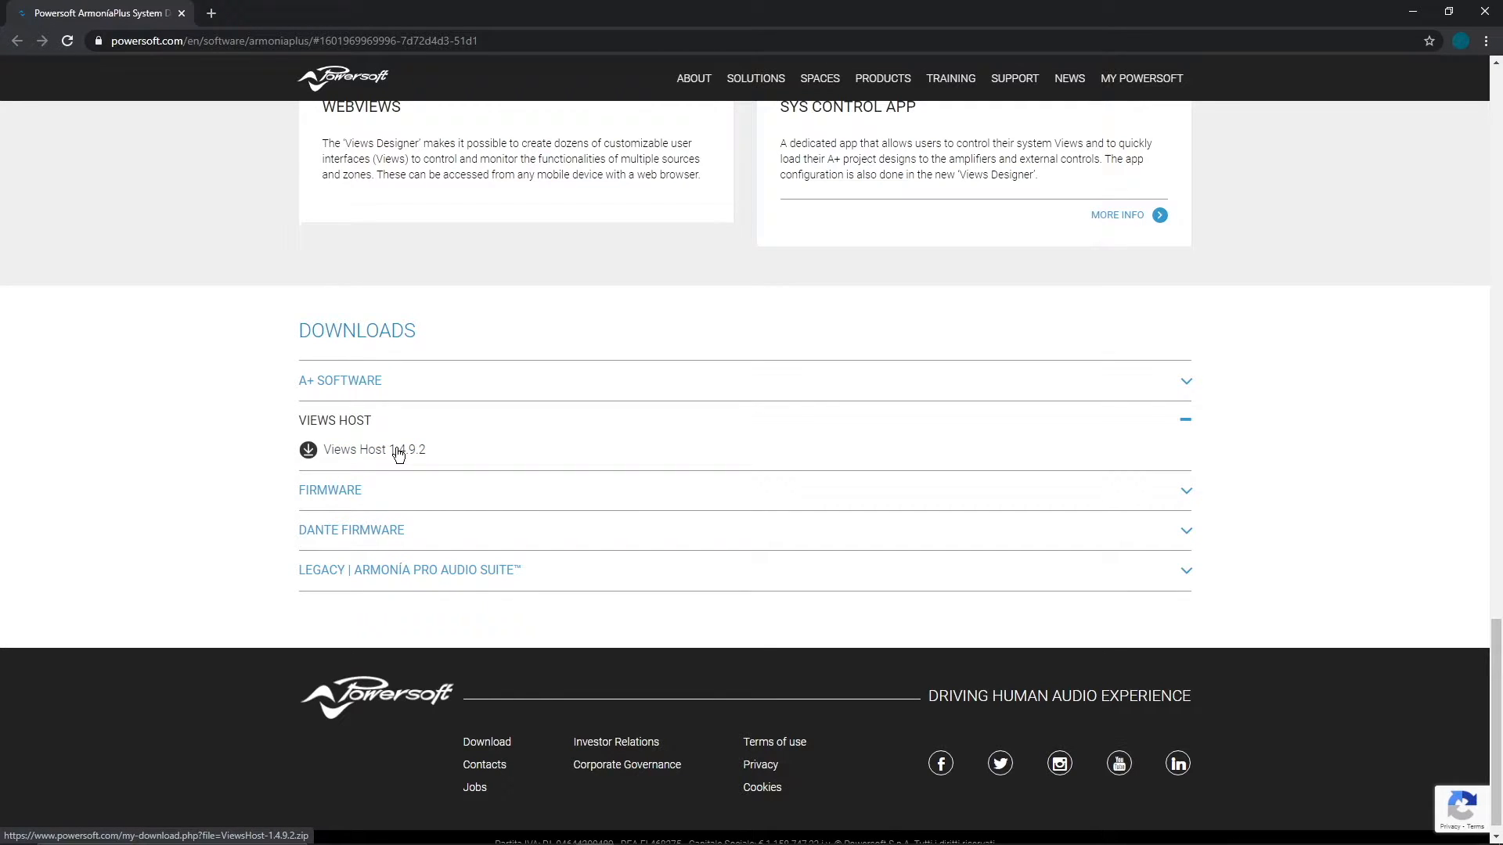
{"action": "left_click", "coordinate": [396, 451]}
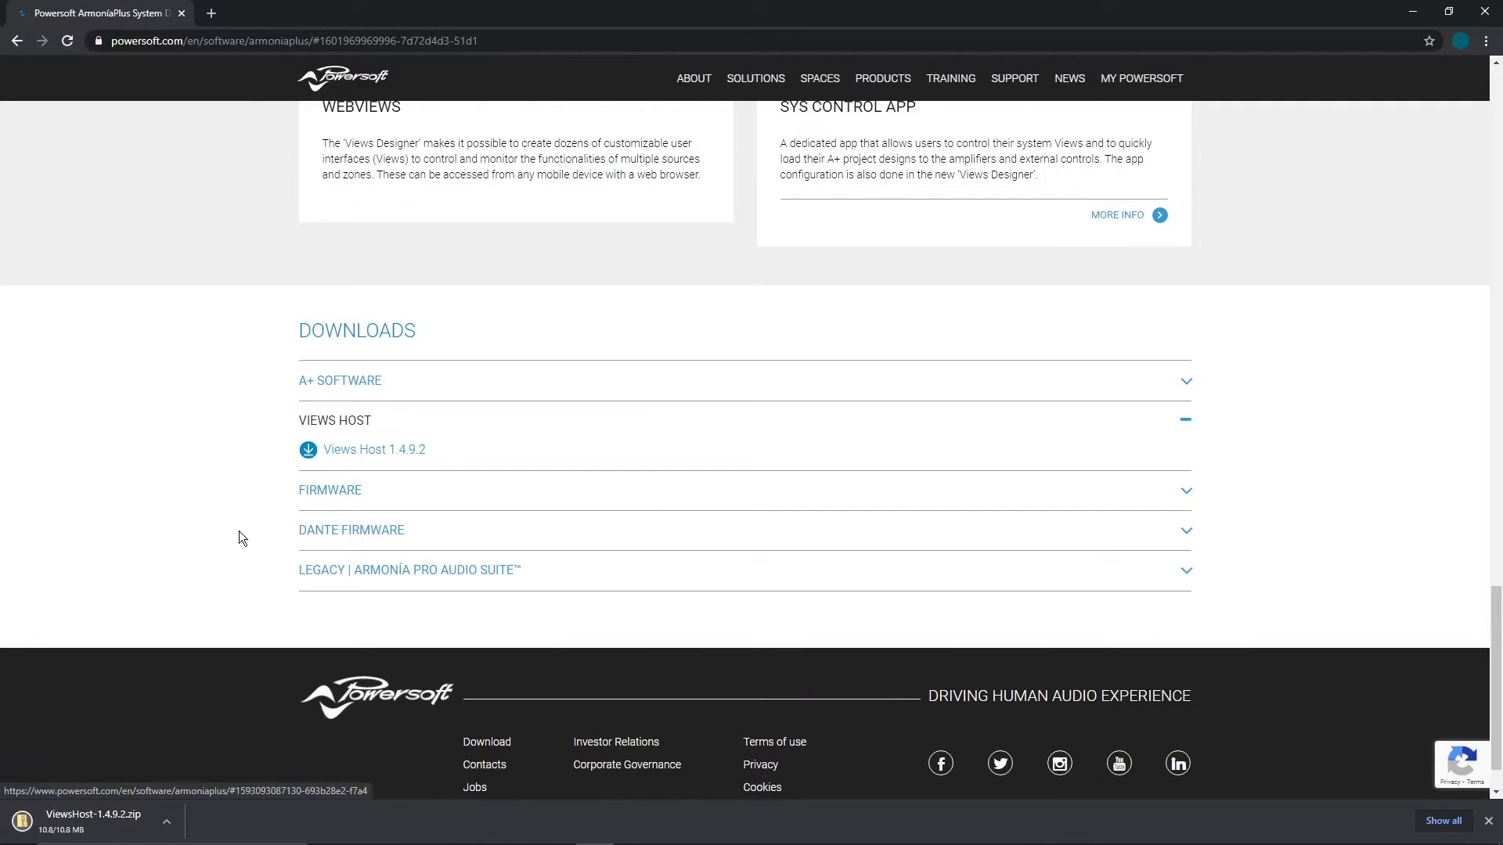
{"action": "left_click", "coordinate": [139, 821]}
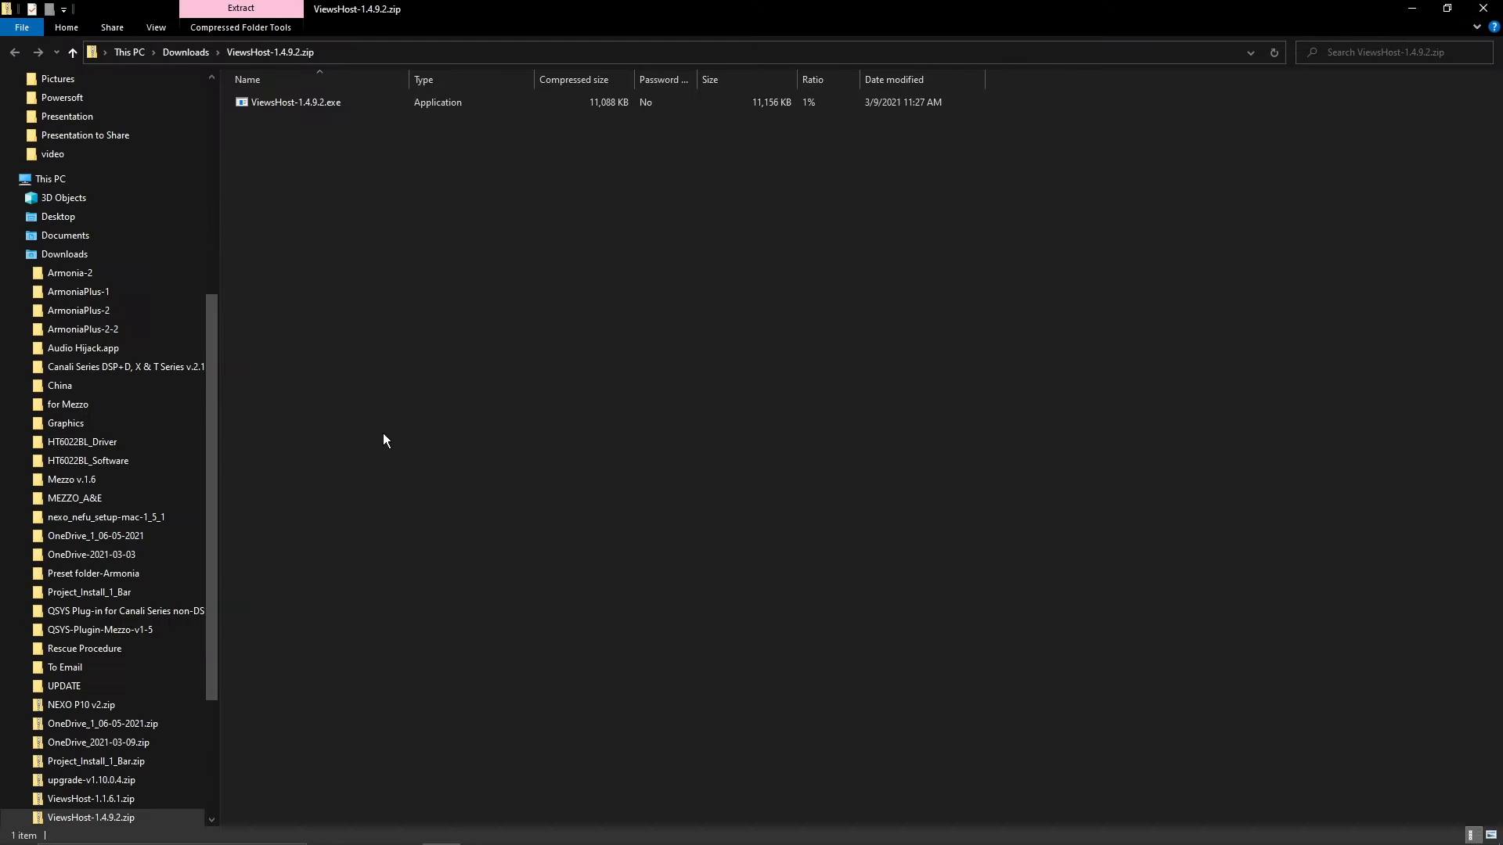
- Run ViewsHost-1.4.9.2.exe, accept the license agreement and complete the Views Host installation
{"action": "double_click", "coordinate": [296, 107]}
{"action": "left_click", "coordinate": [670, 524]}
{"action": "left_click", "coordinate": [660, 506]}
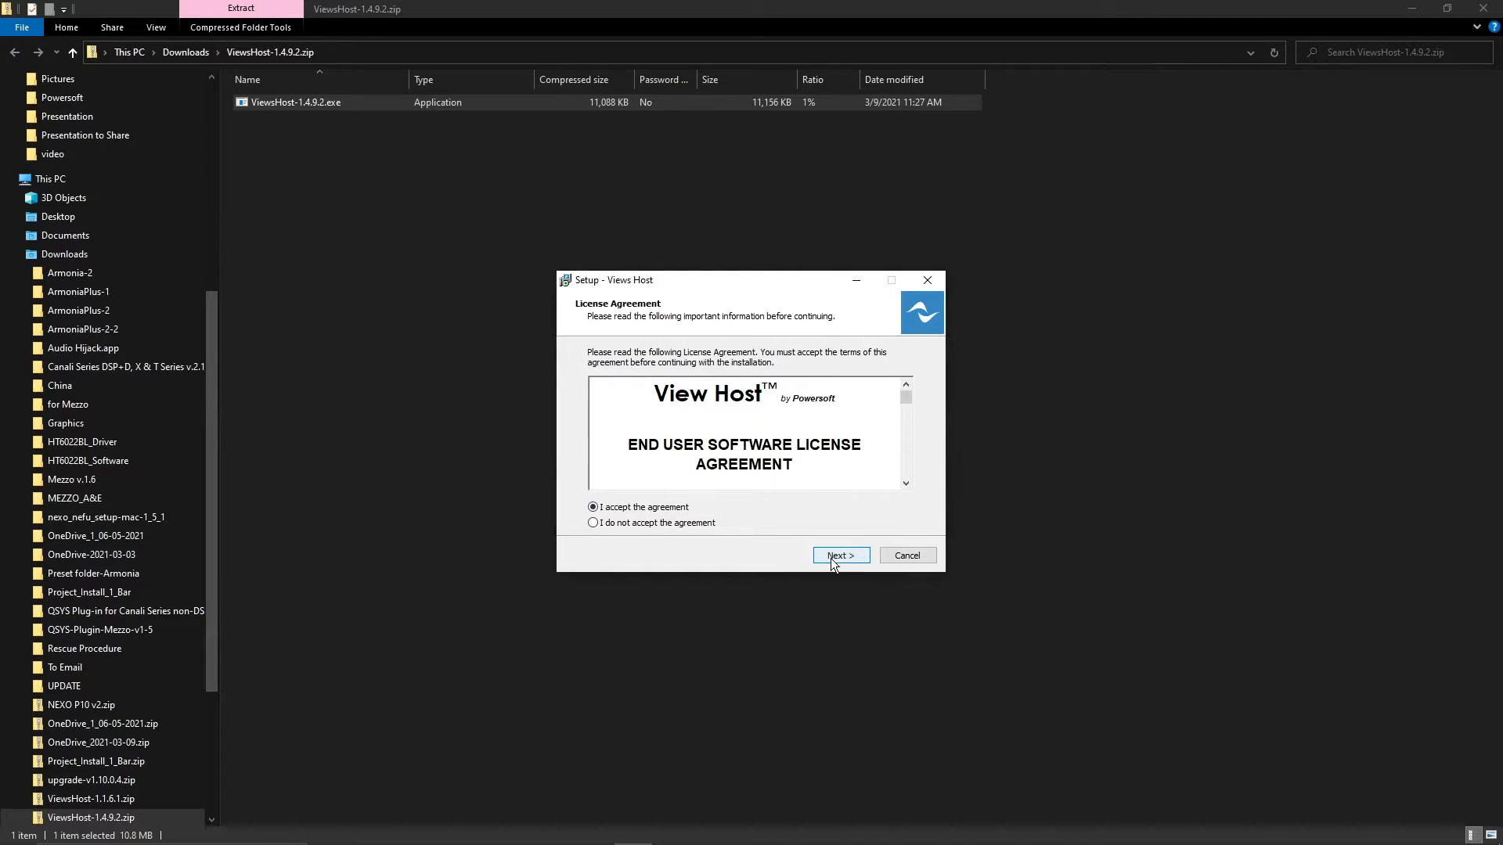
{"action": "left_click", "coordinate": [839, 555]}
{"action": "left_click", "coordinate": [839, 556]}
{"action": "left_click", "coordinate": [839, 556]}
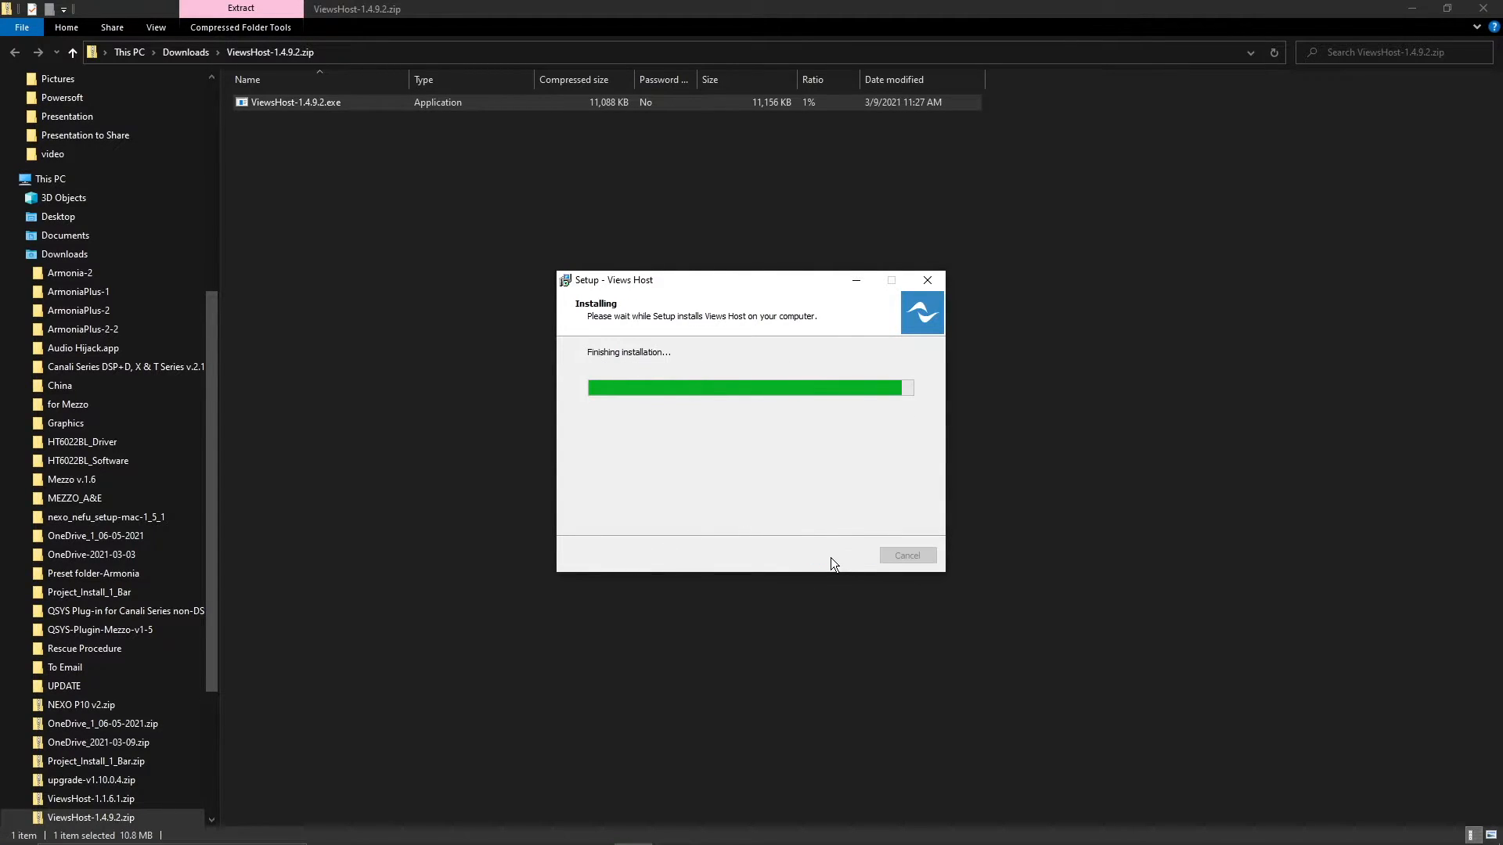
{"action": "left_click", "coordinate": [837, 557]}
{"action": "left_click", "coordinate": [837, 558]}
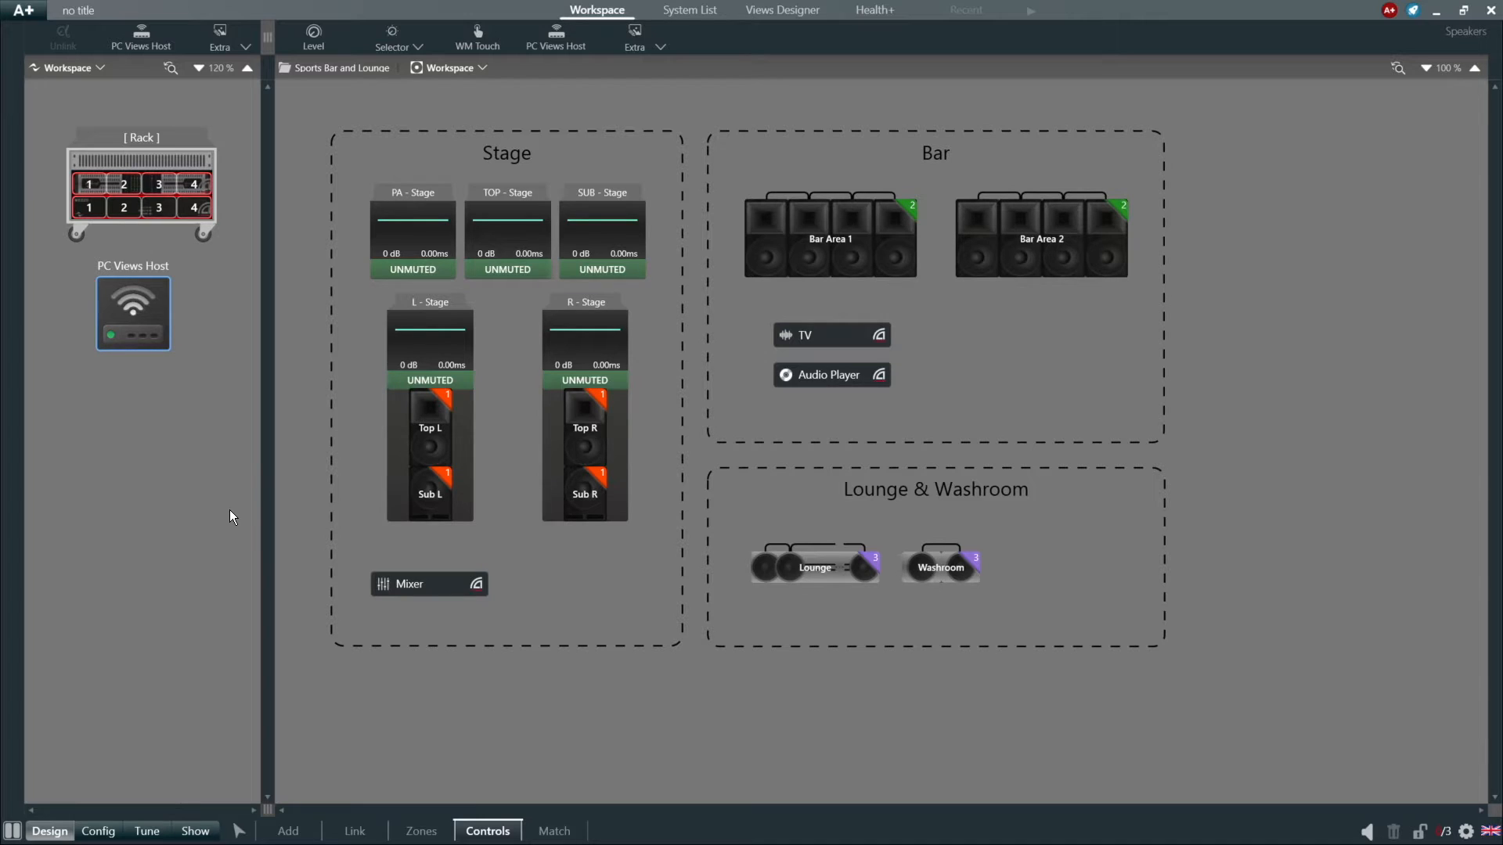
- Review the preferred-host and exclusion options available for the PC Views Host, without applying any
{"action": "left_click", "coordinate": [144, 341]}
{"action": "right_click", "coordinate": [143, 341]}
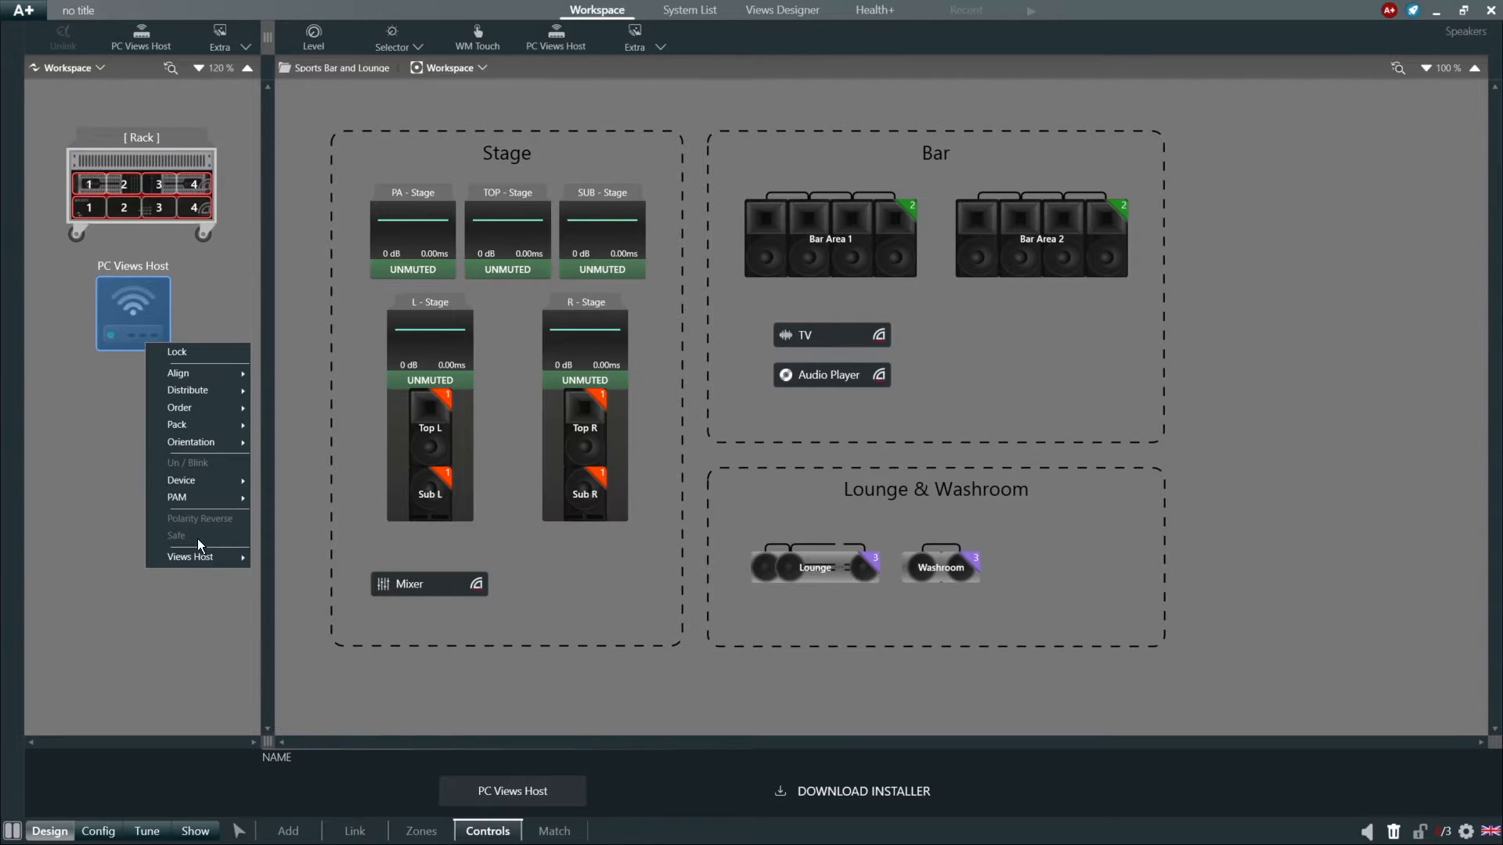
{"action": "mouse_move", "coordinate": [203, 562]}
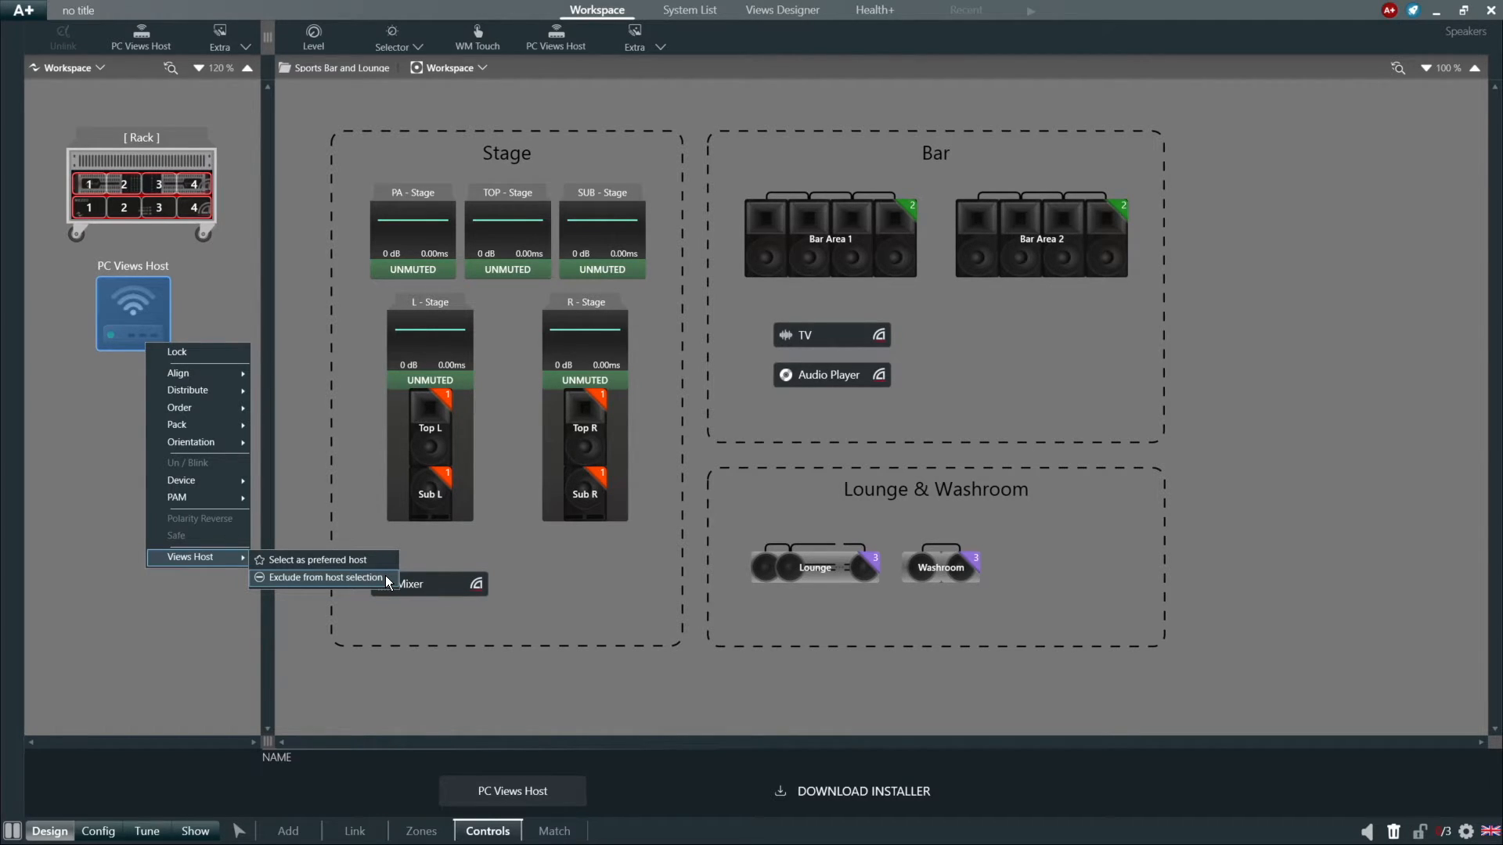
{"action": "left_click", "coordinate": [312, 512]}
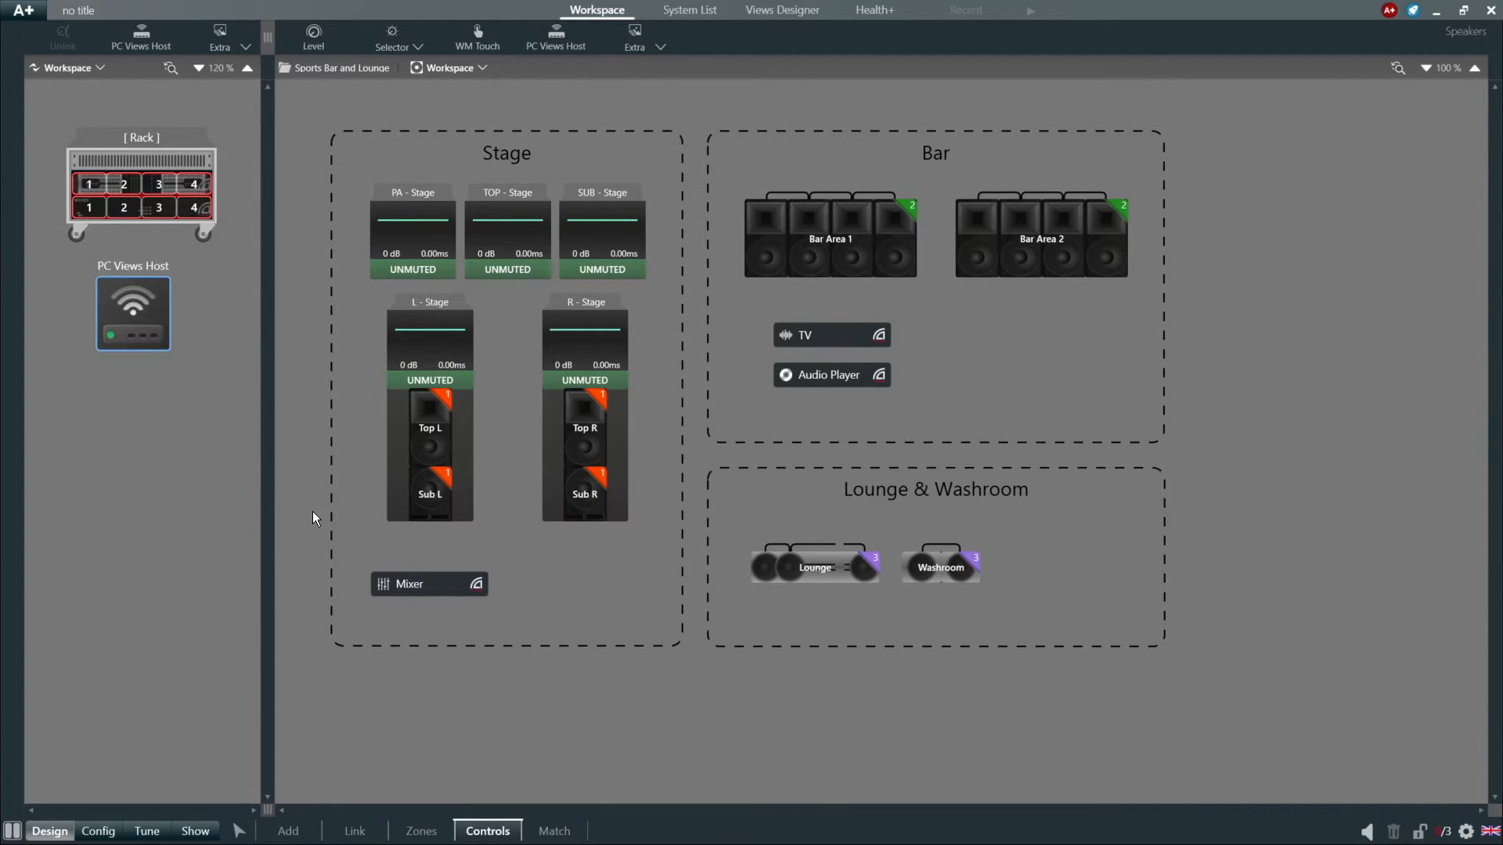
- In the project properties, exclude this PC from the views host choice and make PC Views Host the preferred host
{"action": "left_click", "coordinate": [34, 12]}
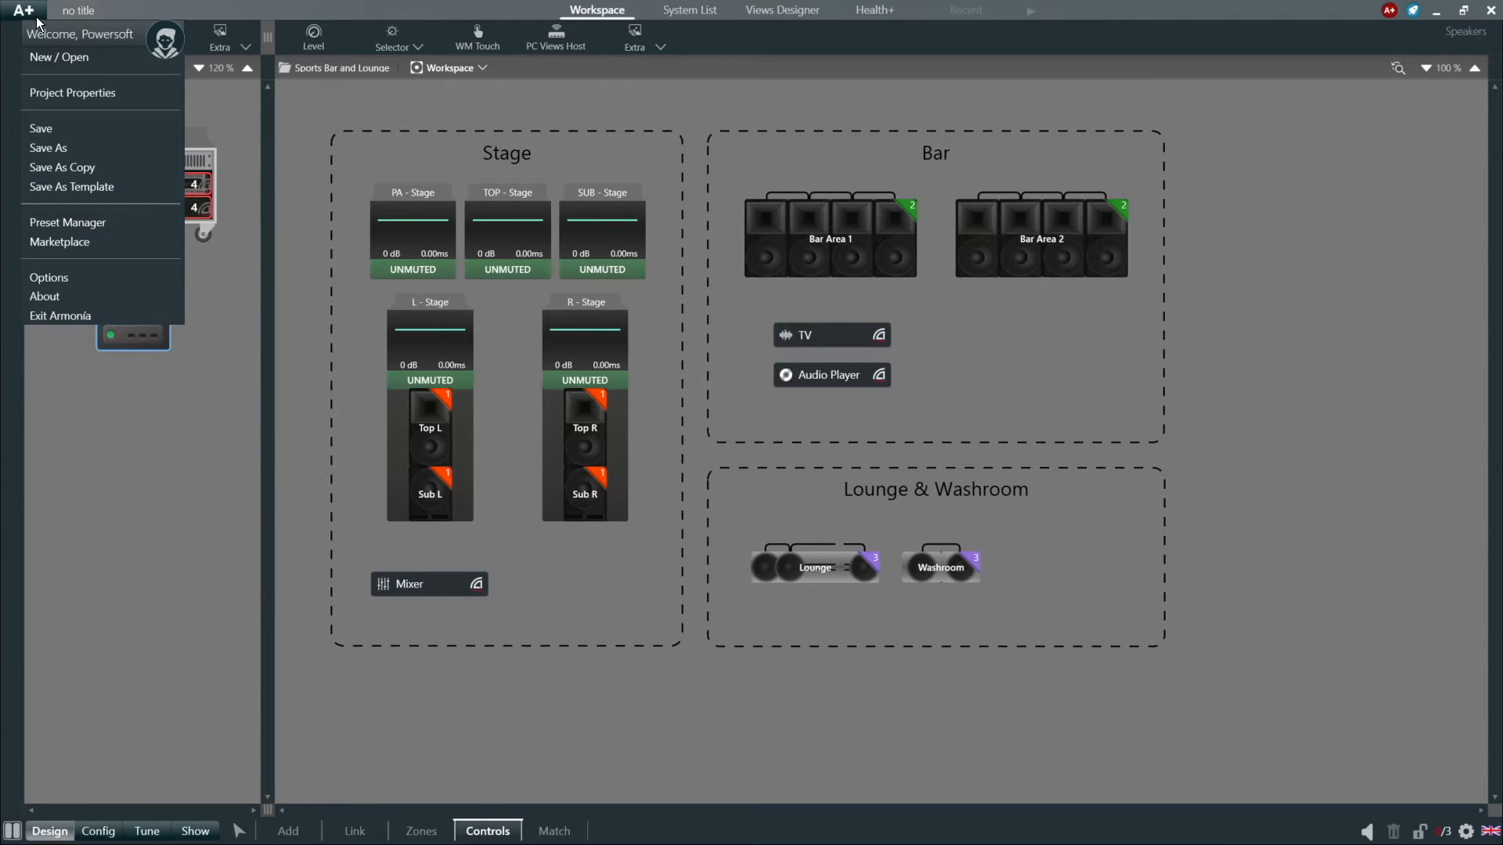
{"action": "left_click", "coordinate": [73, 91]}
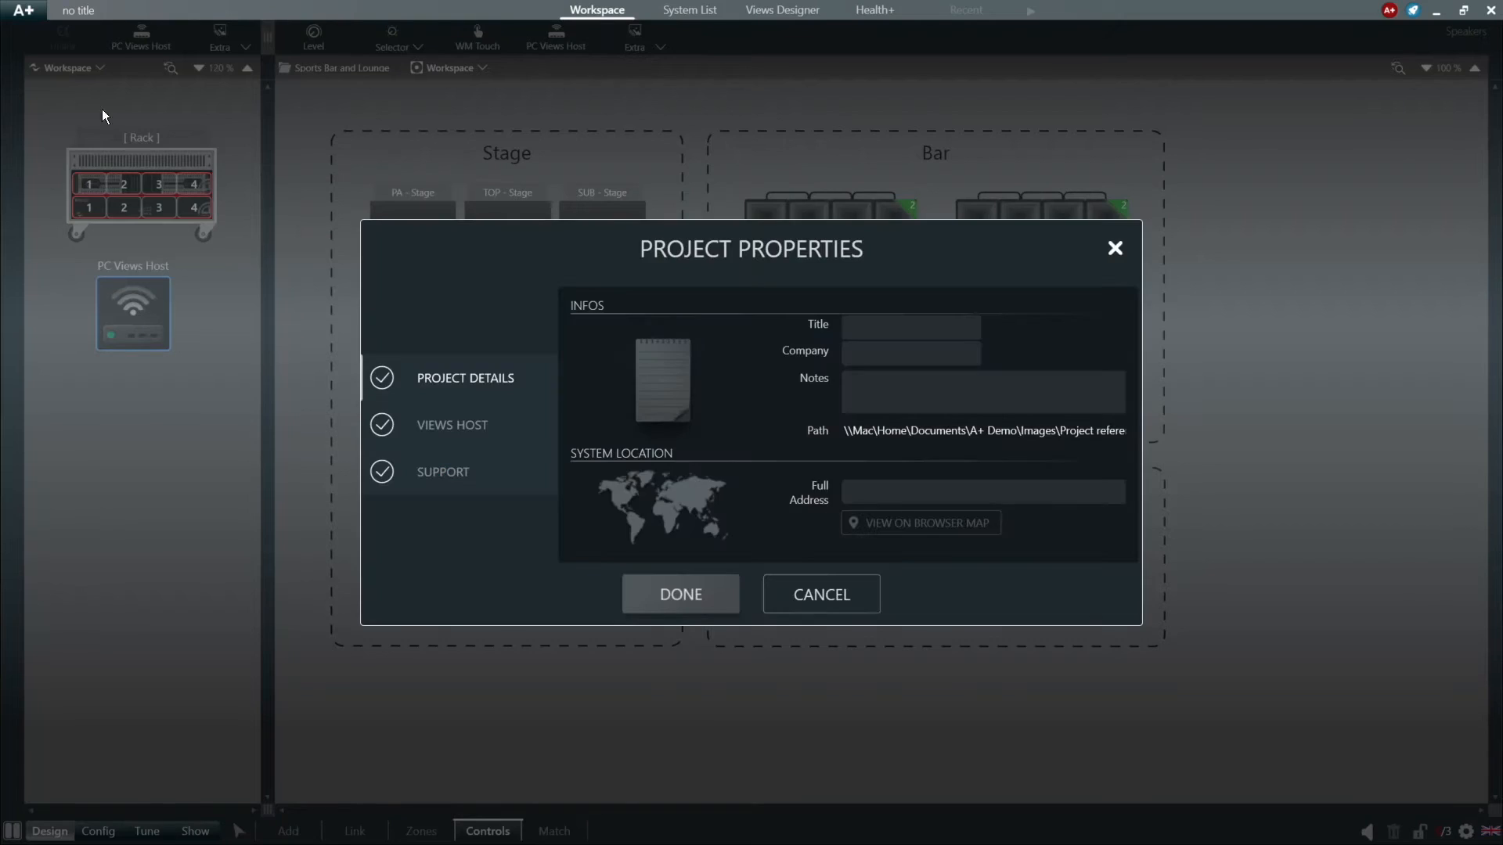
{"action": "left_click", "coordinate": [444, 428]}
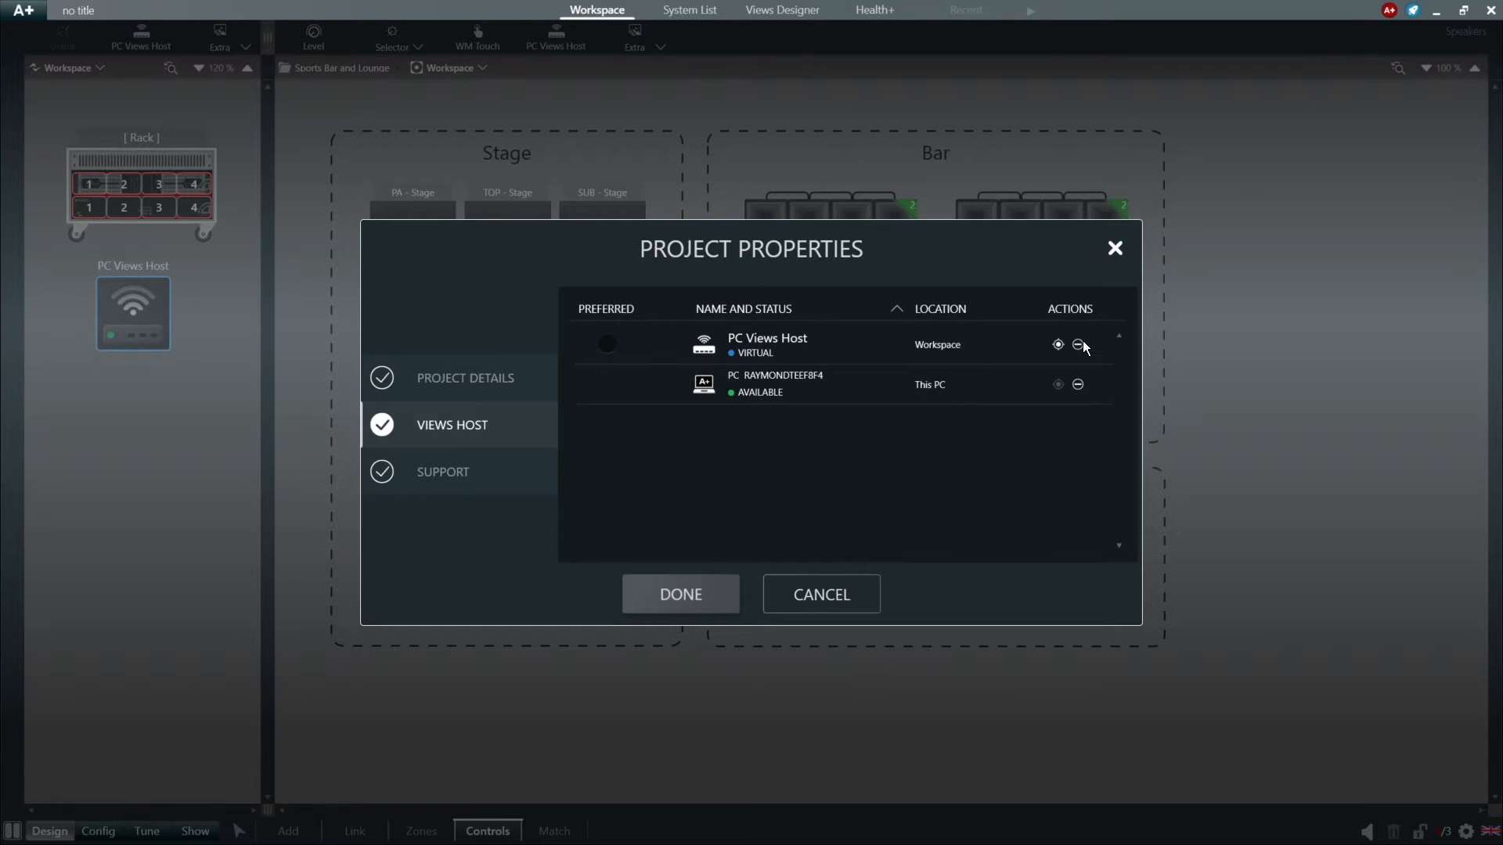
{"action": "left_click", "coordinate": [1078, 385]}
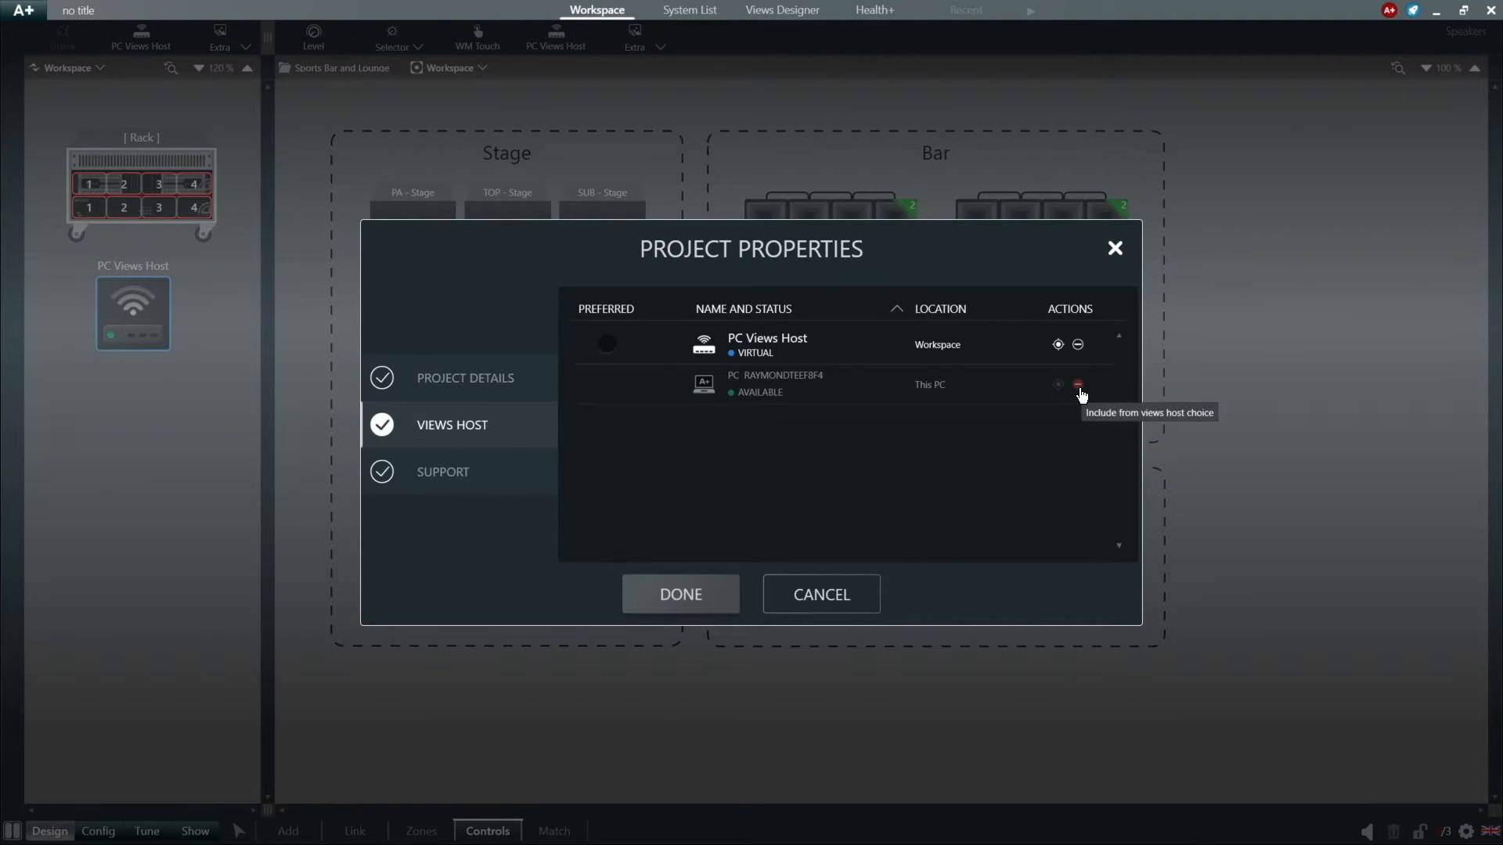
{"action": "left_click", "coordinate": [606, 344]}
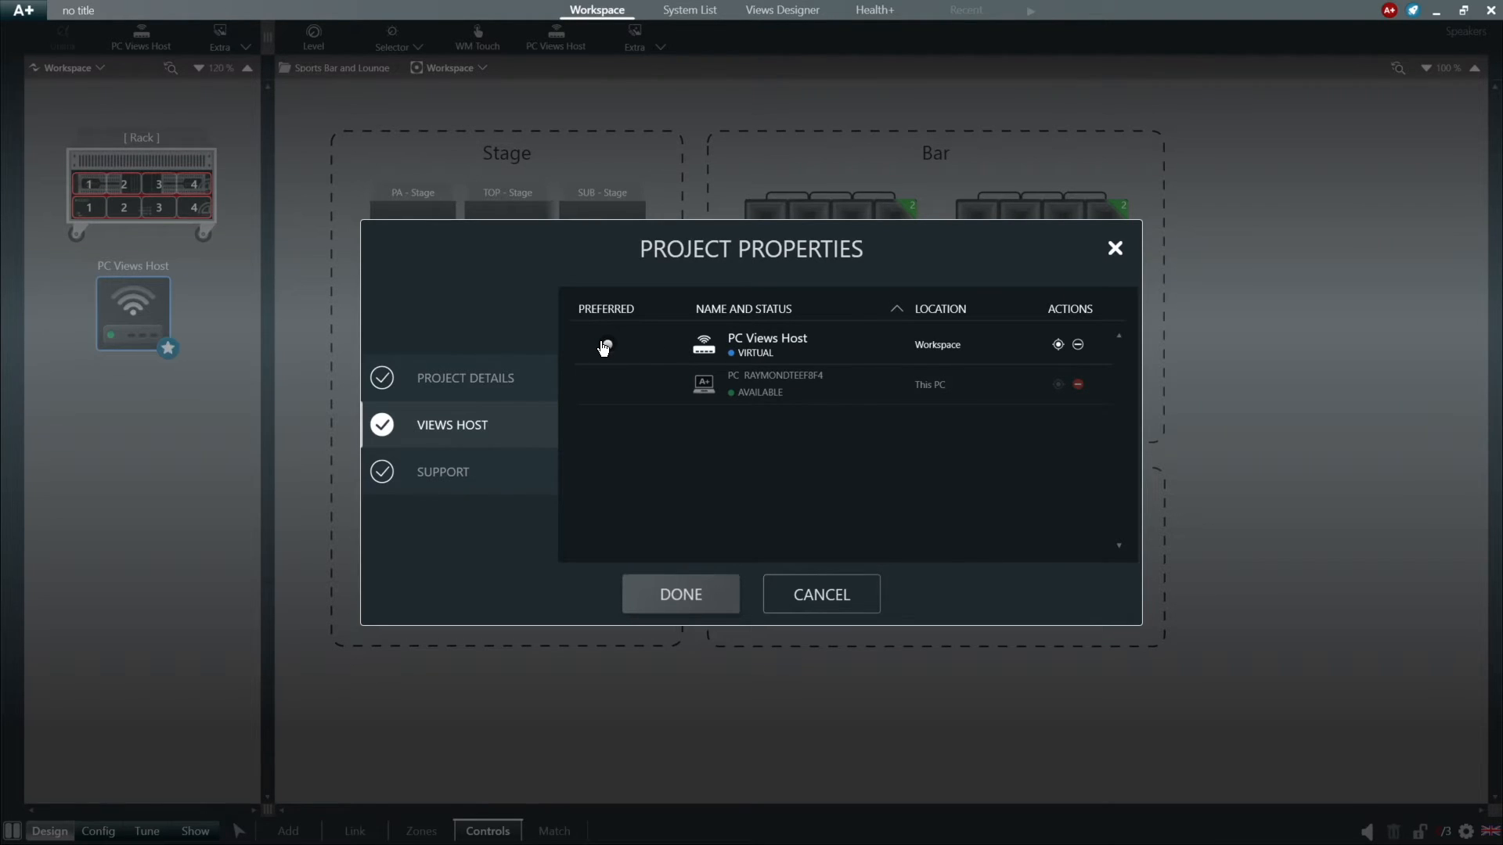
{"action": "left_click", "coordinate": [665, 595]}
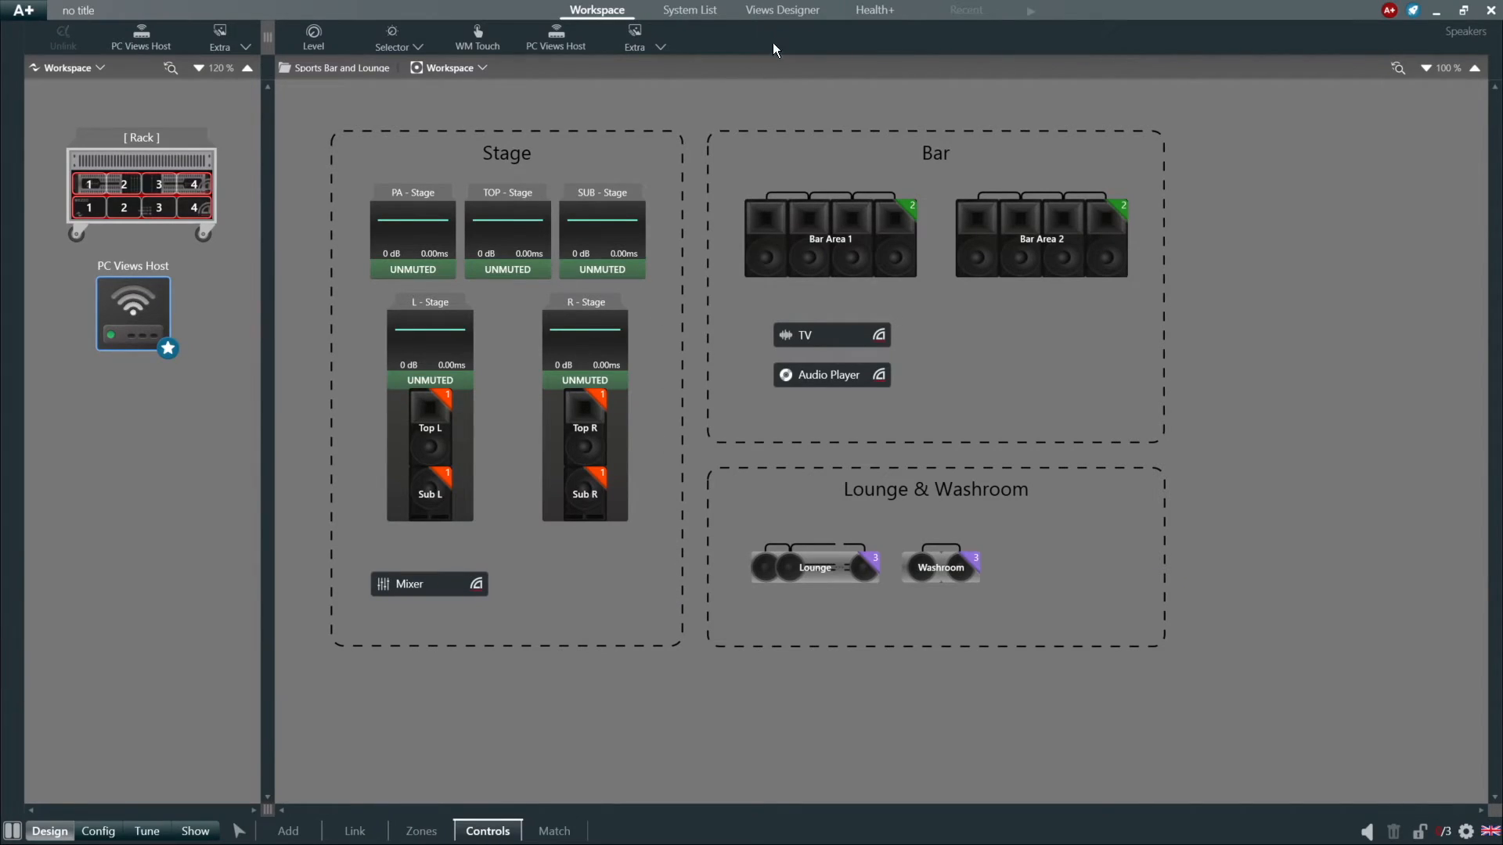
- In the Views Designer, review the viewport device presets for the All Systems web view and the app view layouts
{"action": "left_click", "coordinate": [787, 17]}
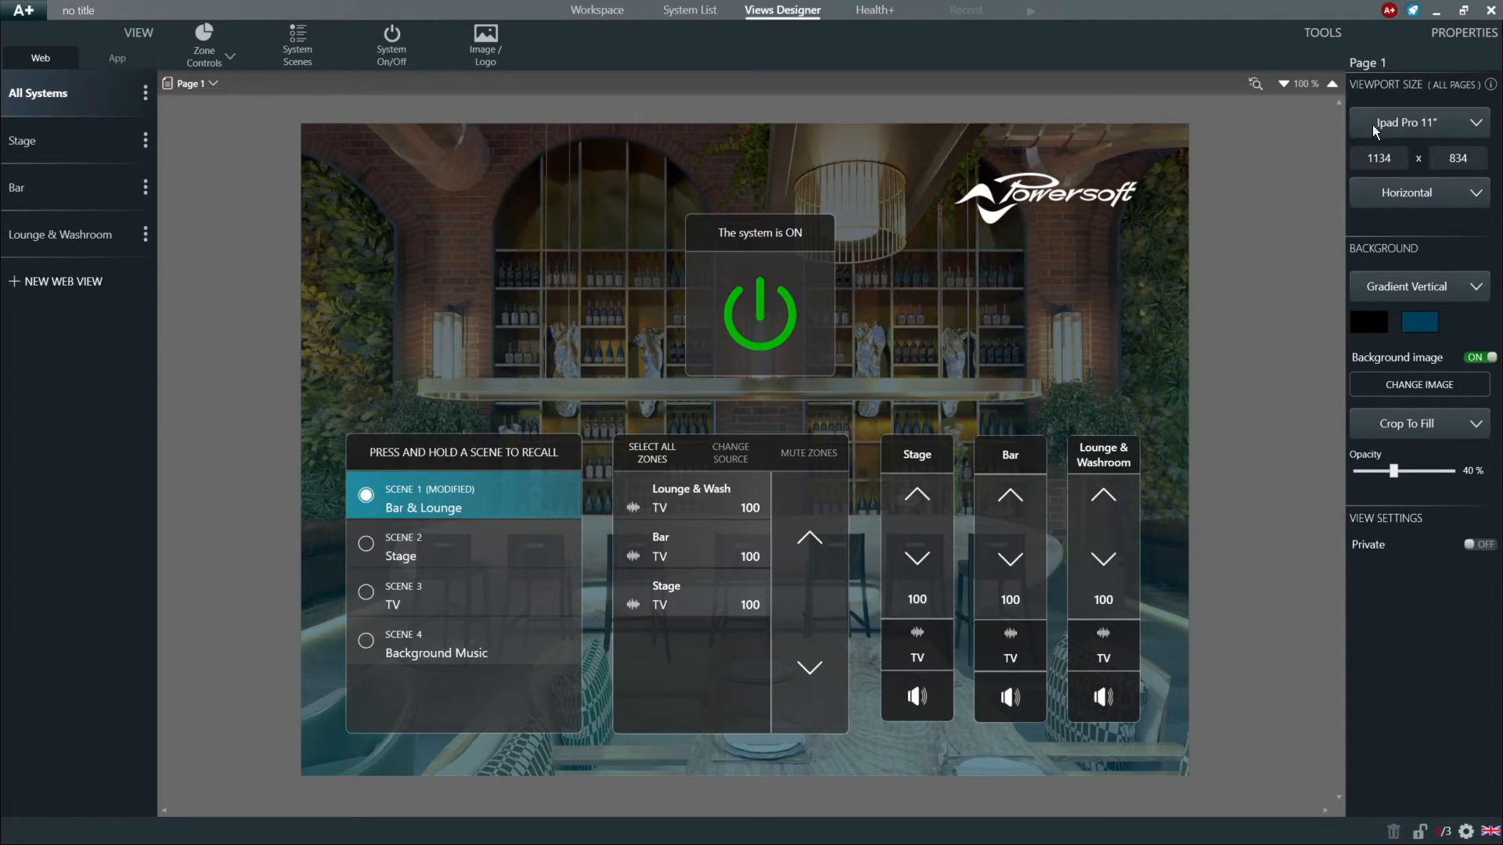
{"action": "left_click", "coordinate": [1423, 124]}
{"action": "scroll", "coordinate": [1421, 240], "scroll_direction": "down", "scroll_amount": 5}
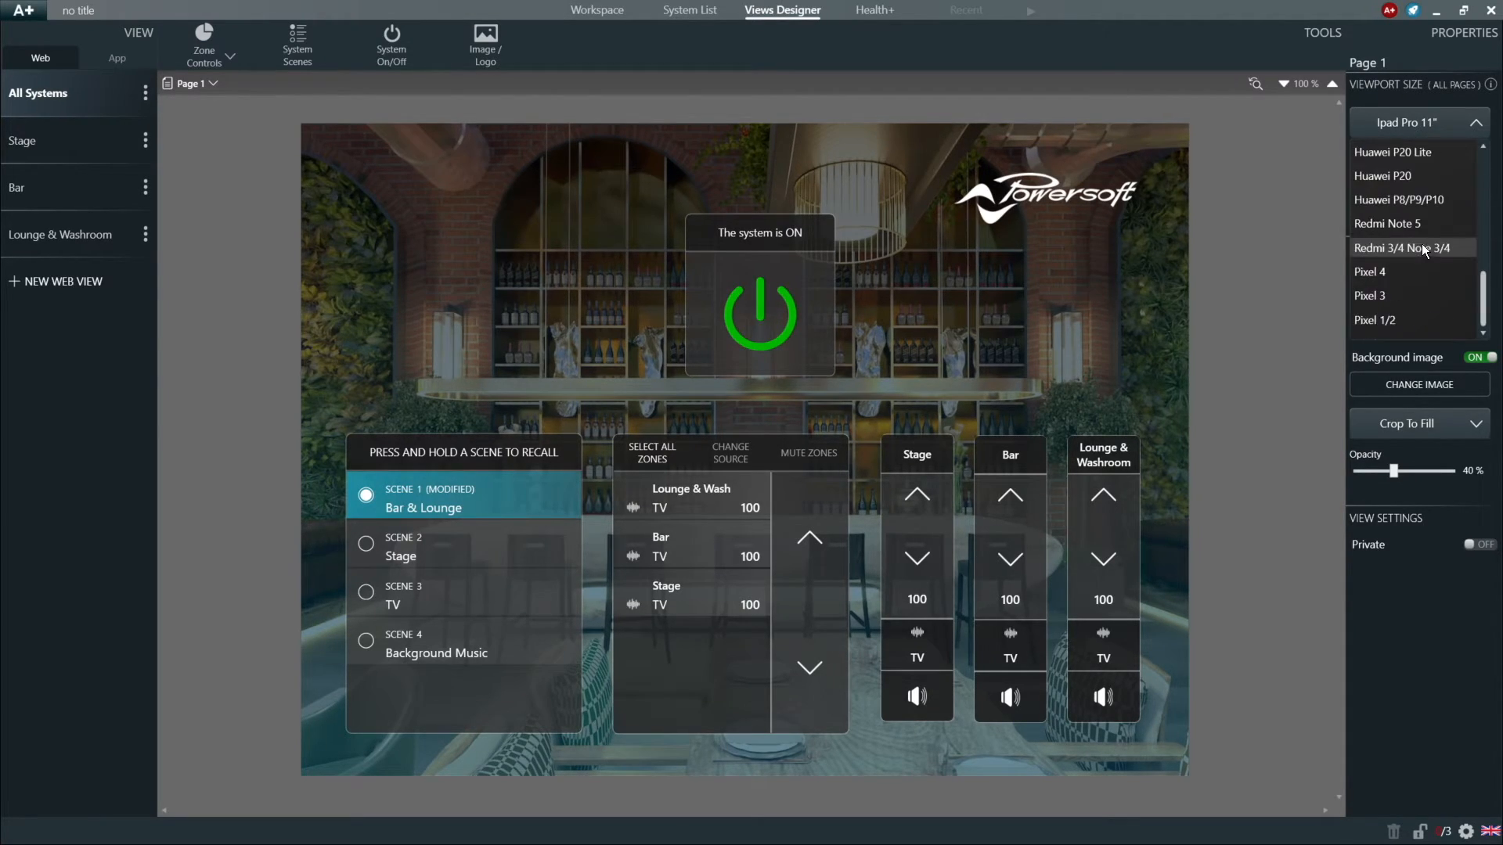
{"action": "left_click", "coordinate": [1307, 265]}
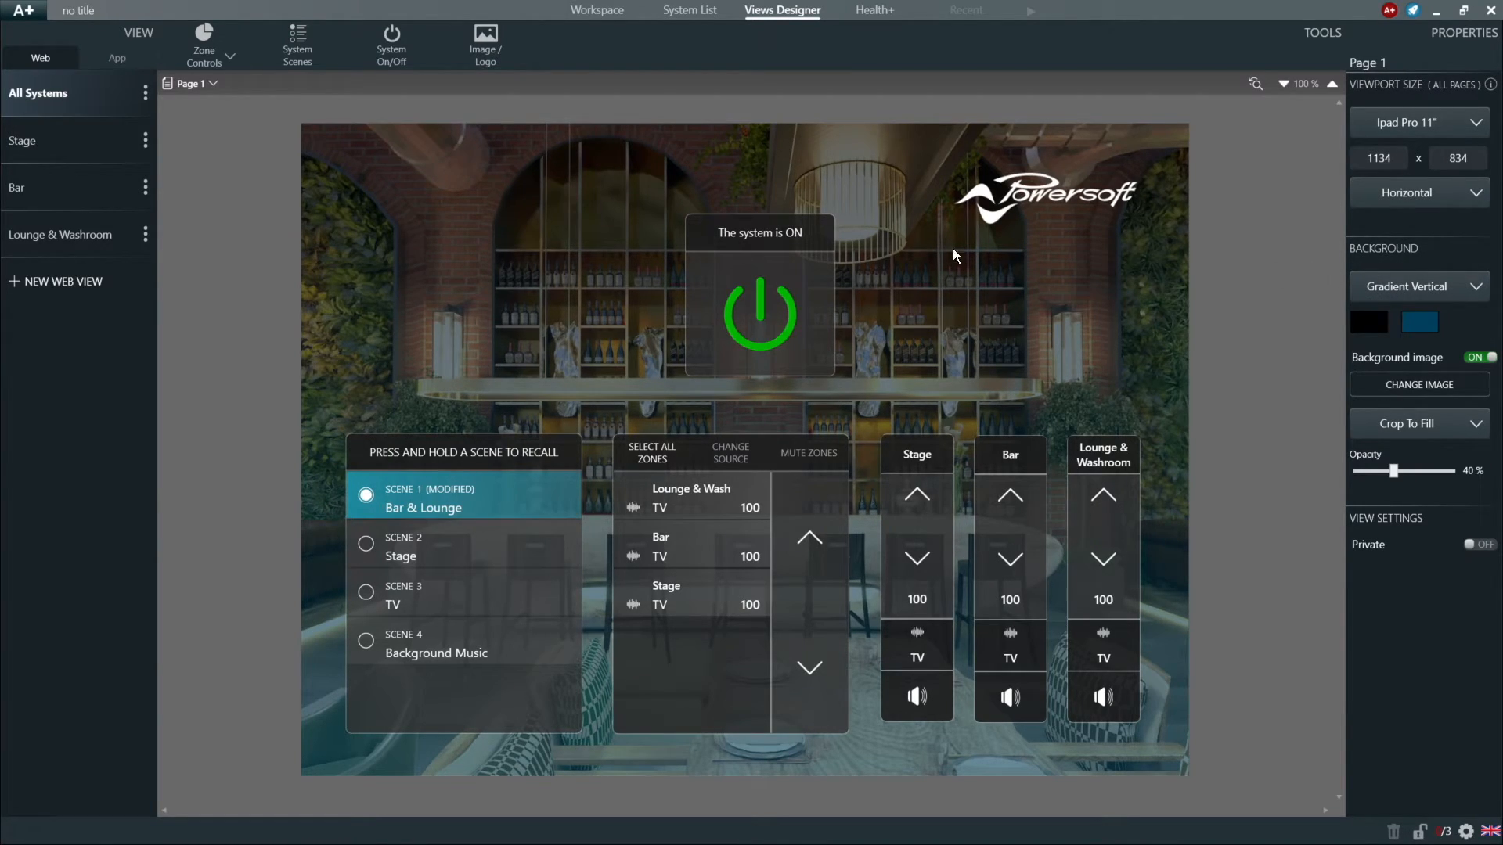
{"action": "left_click", "coordinate": [126, 62]}
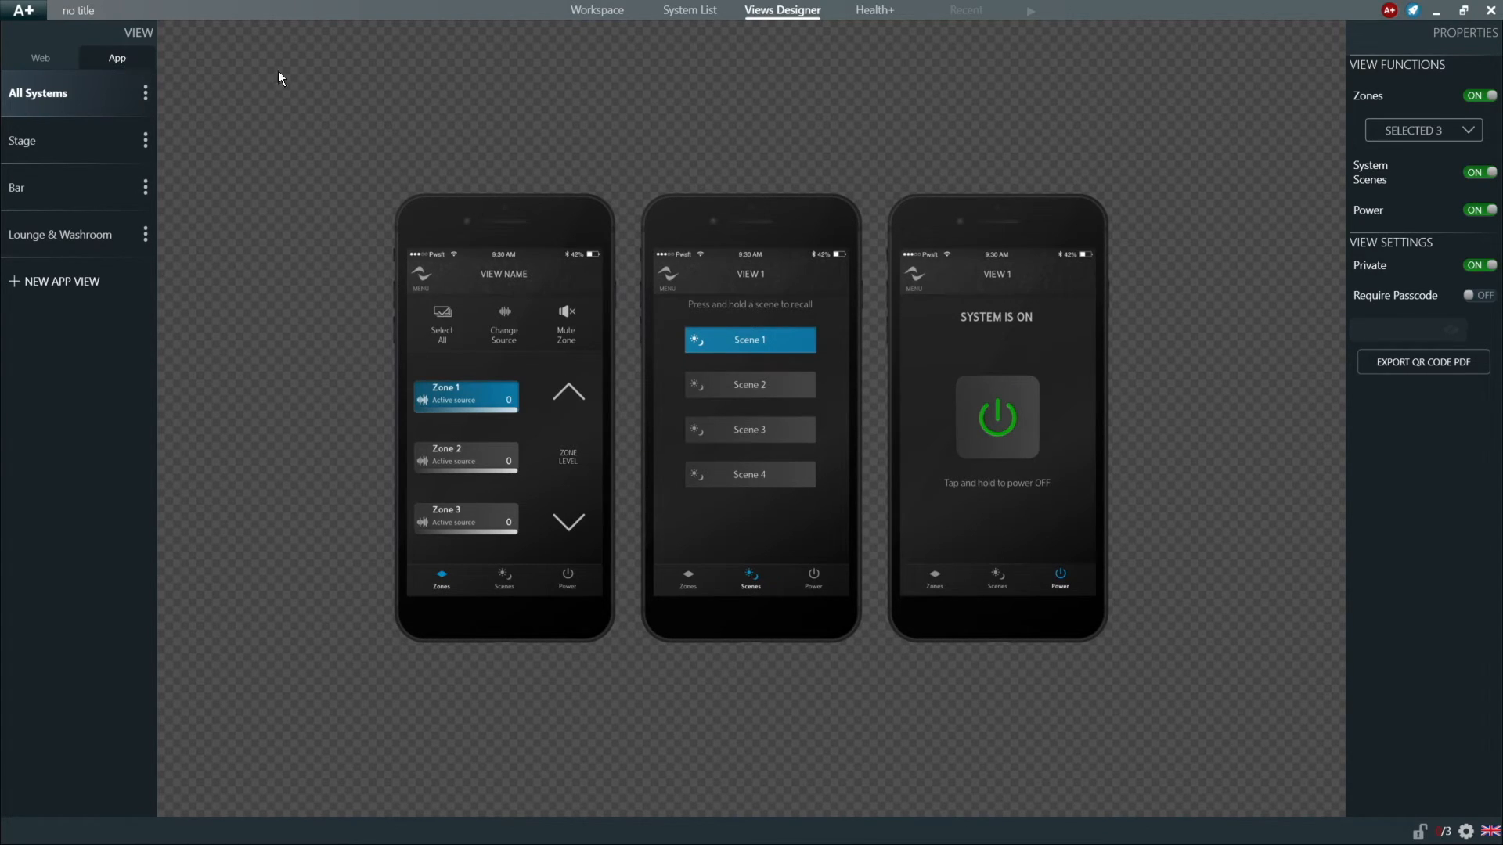
- Return to the workspace and check the Stop and Run options for Controls & Views
{"action": "left_click", "coordinate": [578, 13]}
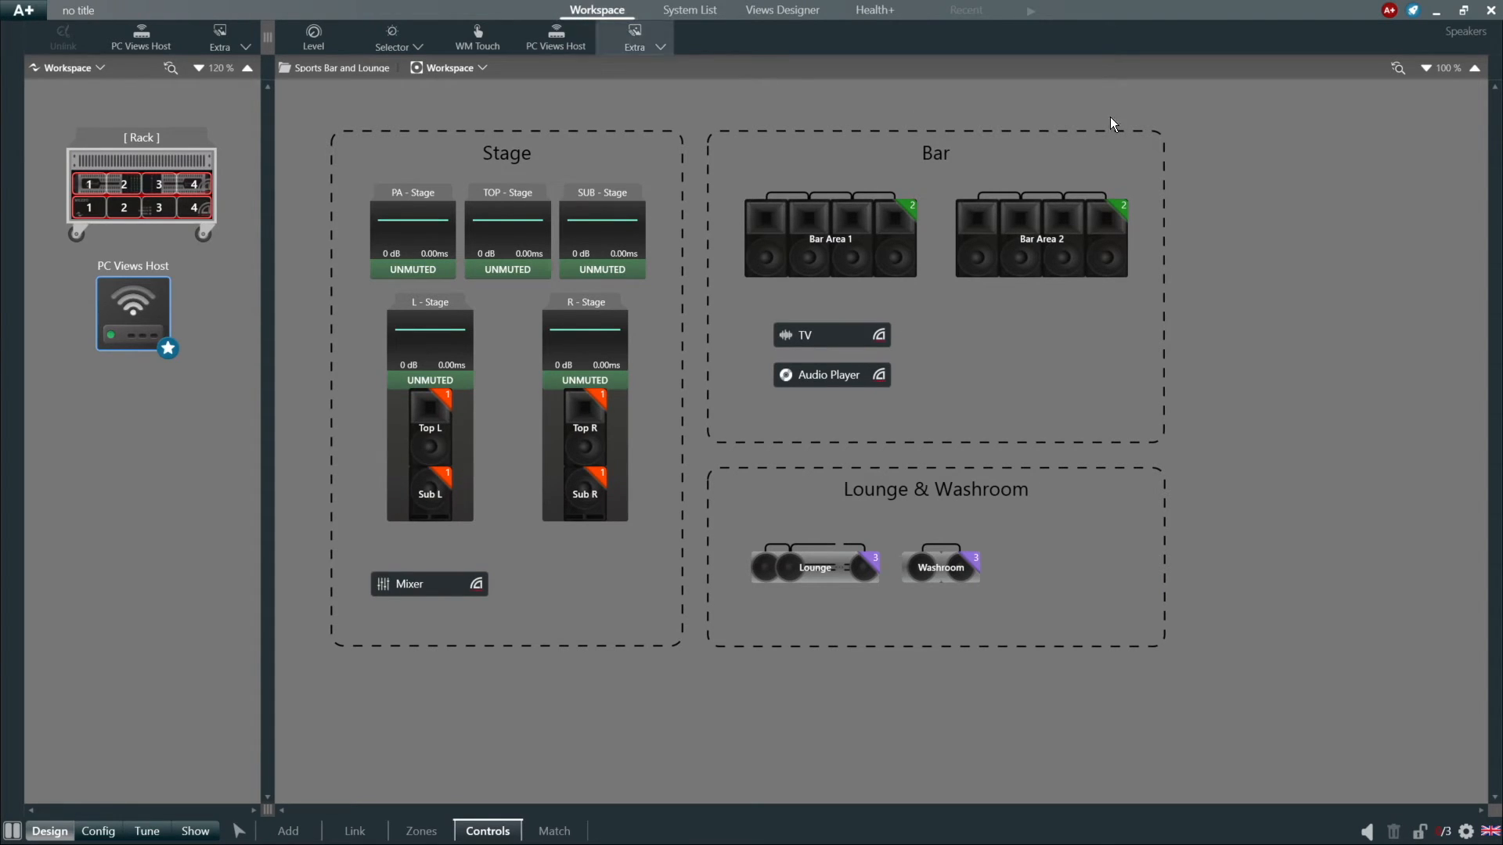
{"action": "left_click", "coordinate": [1414, 22]}
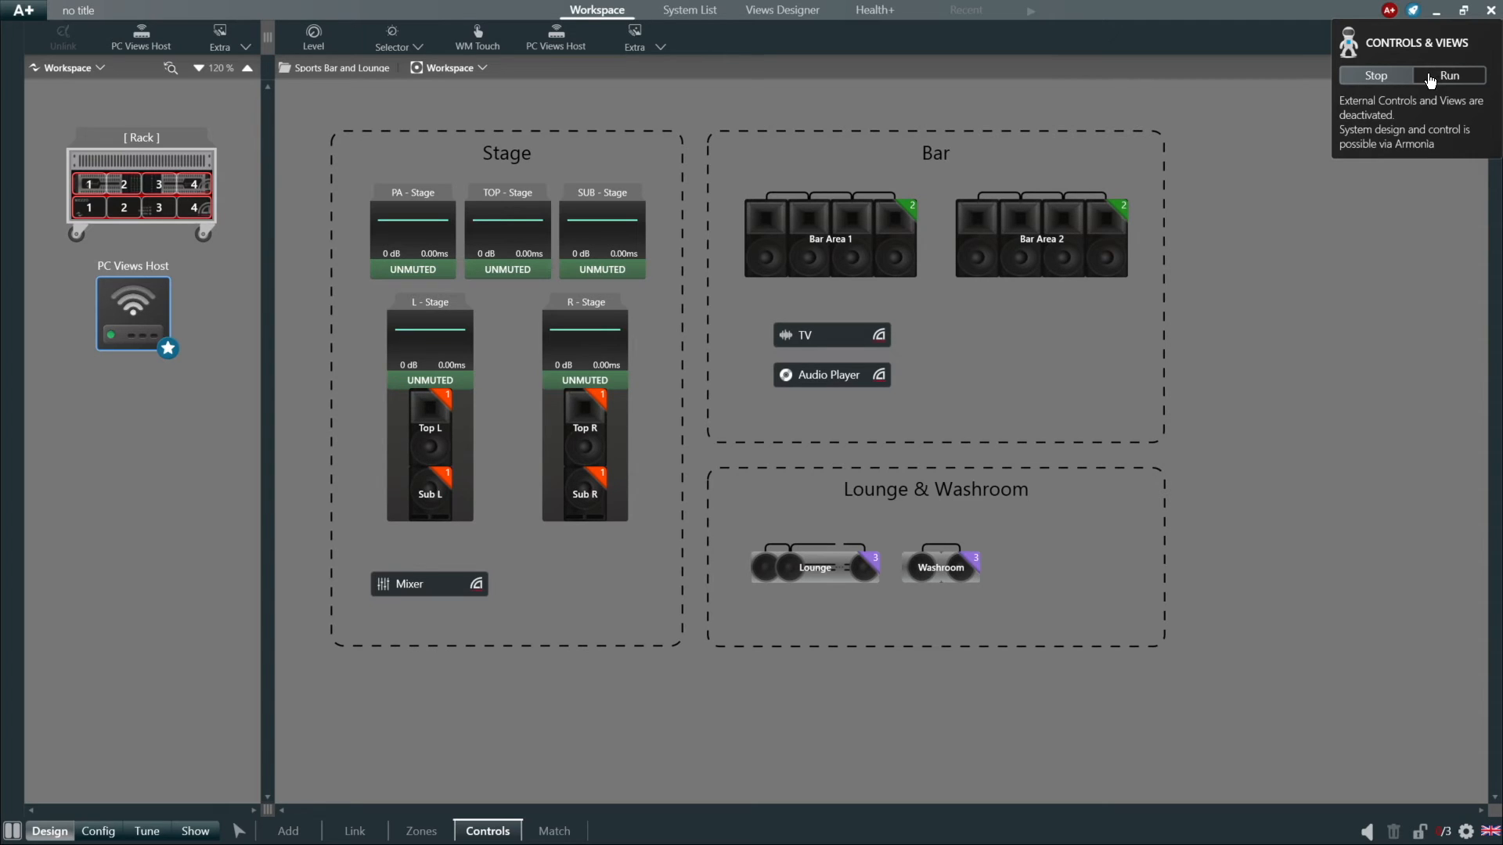
{"action": "left_click", "coordinate": [1258, 112]}
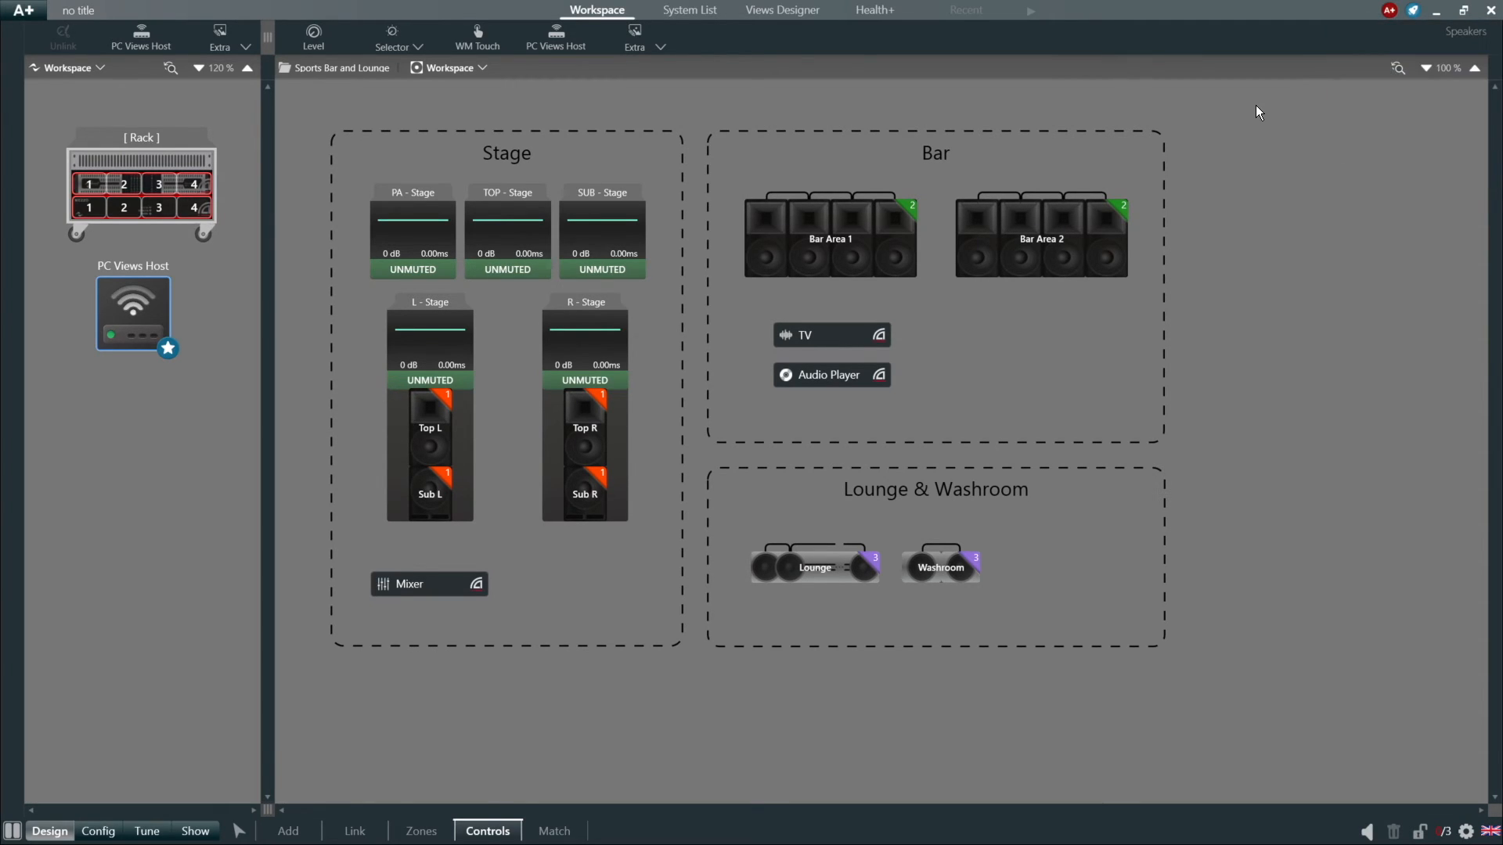